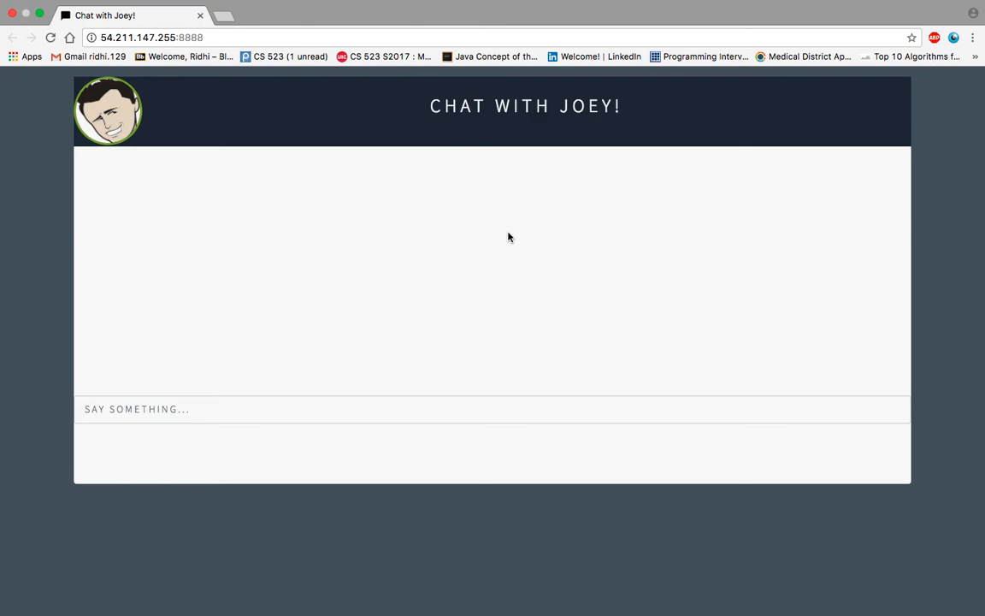
- Send Joey 'hi', 'who are you?' and 'what time is it?' and get his replies
click(457, 414)
text(hi)
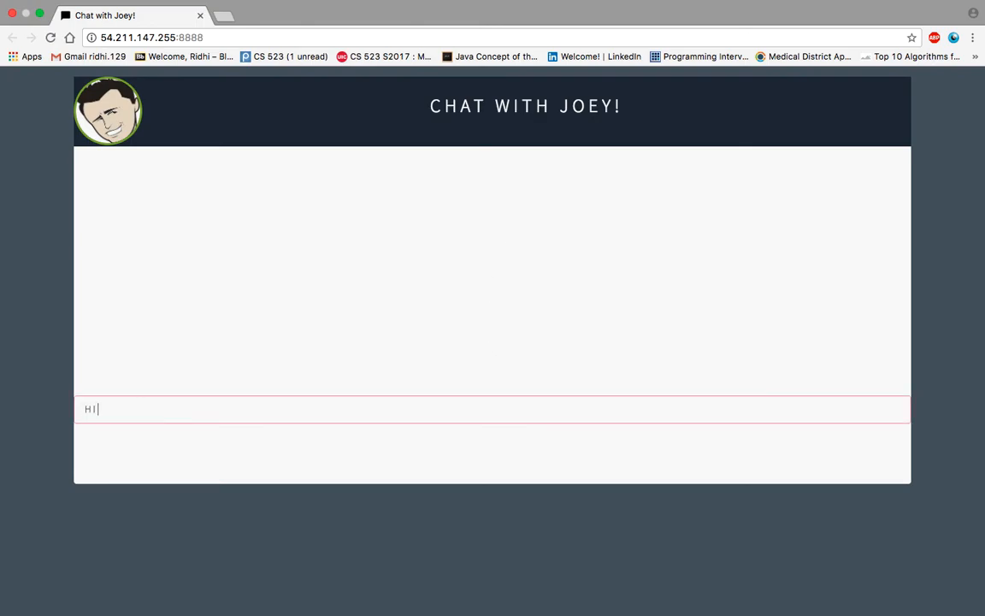
key(Return)
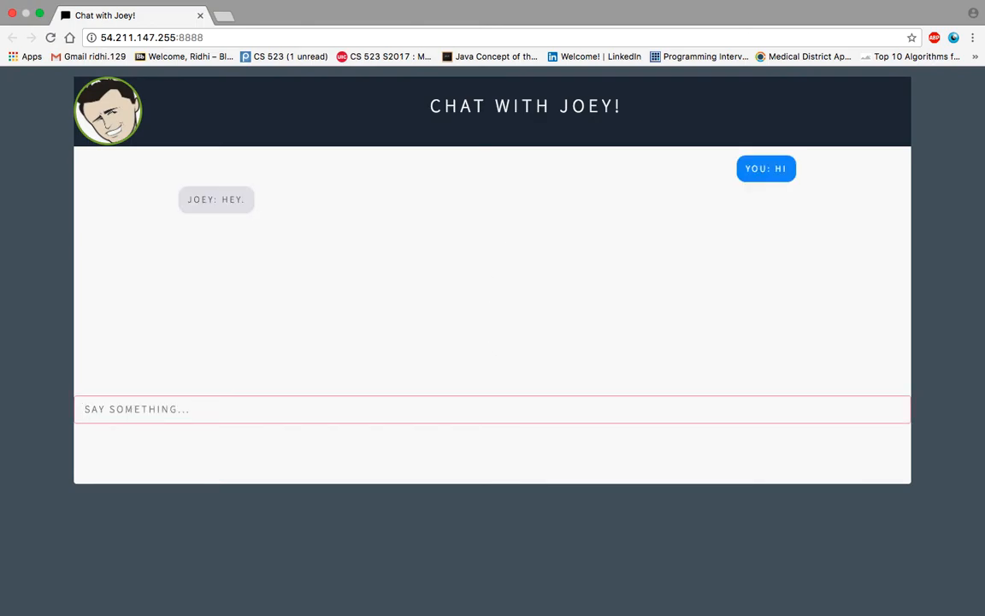
text(who are you)
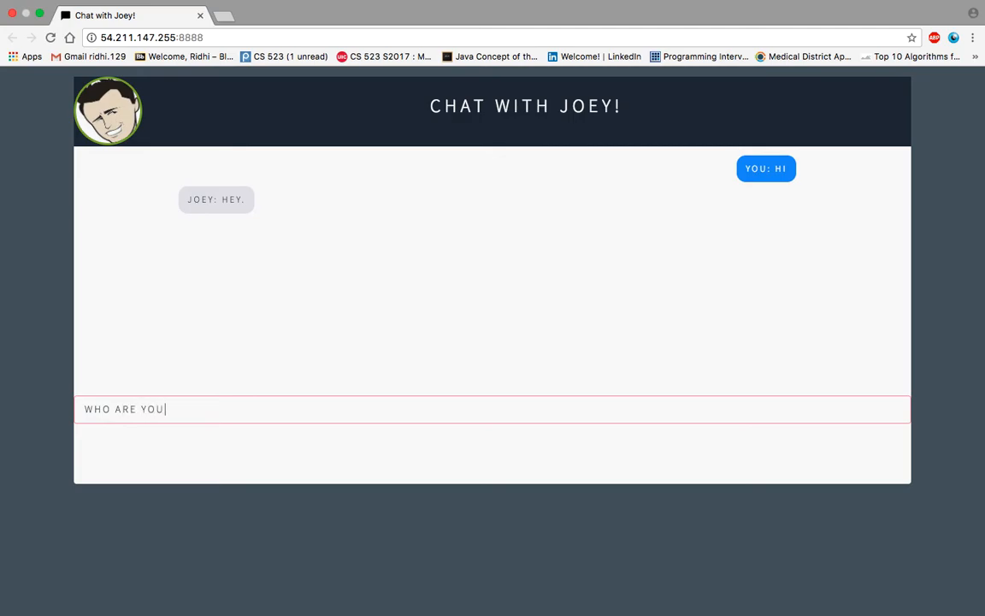
text(?)
key(Return)
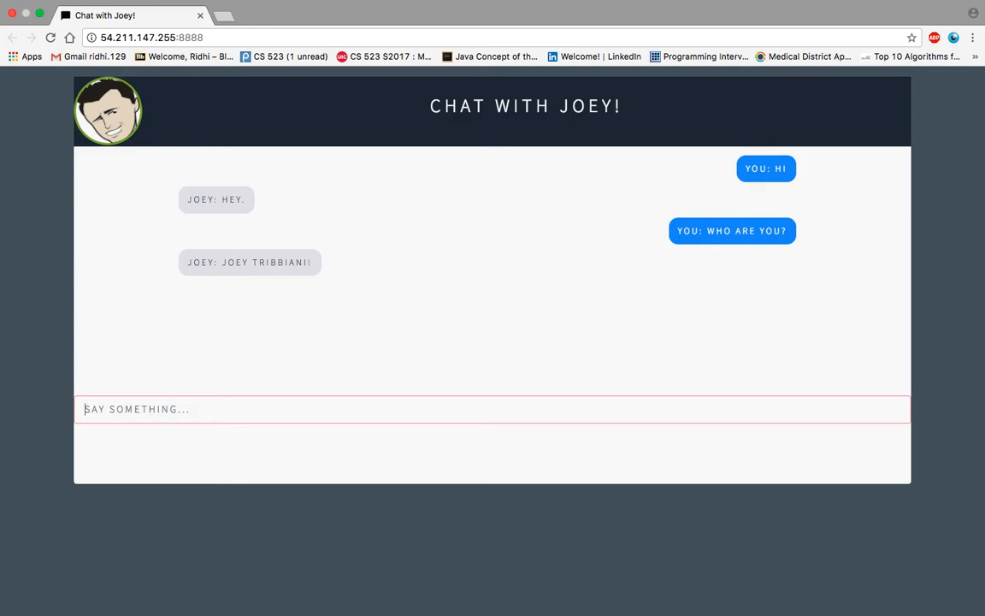
text(what time )
text(is it?)
key(Return)
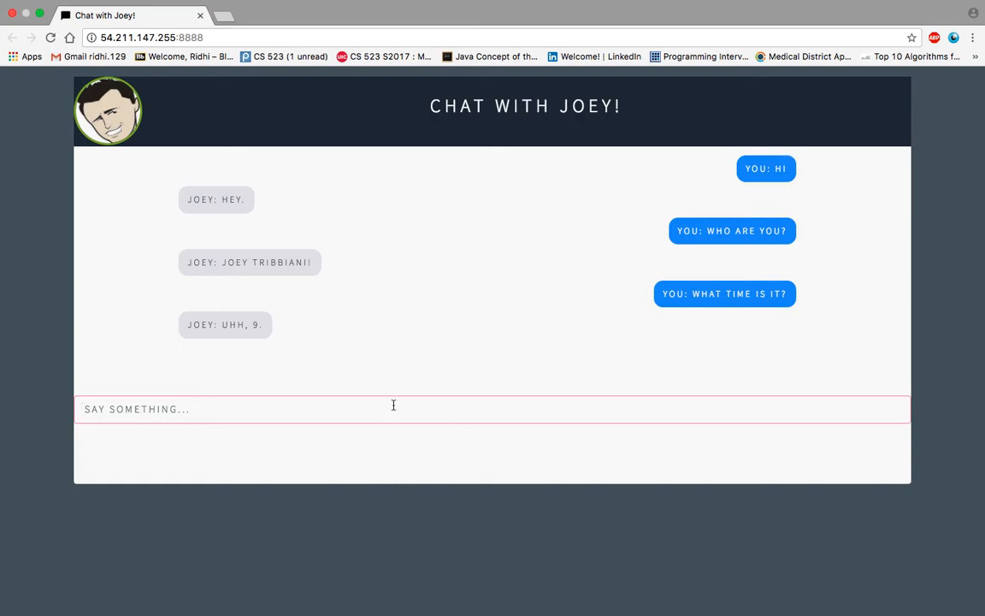
text(RACHE)
text(L)
- Ask 'does Rachel like Ross?' after fixing a typo, then send 'bye' to end the chat
key(BackSpace)
key(BackSpace)
key(BackSpace)
key(BackSpace)
key(BackSpace)
text(D)
text(OES RACH)
text(EL LIKE ROSS)
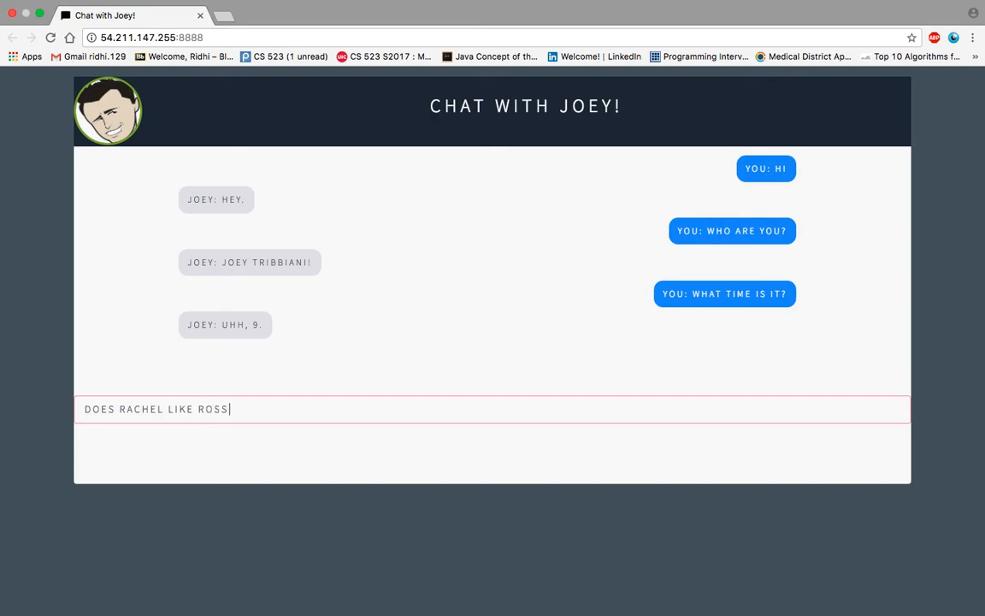
text(?)
key(Return)
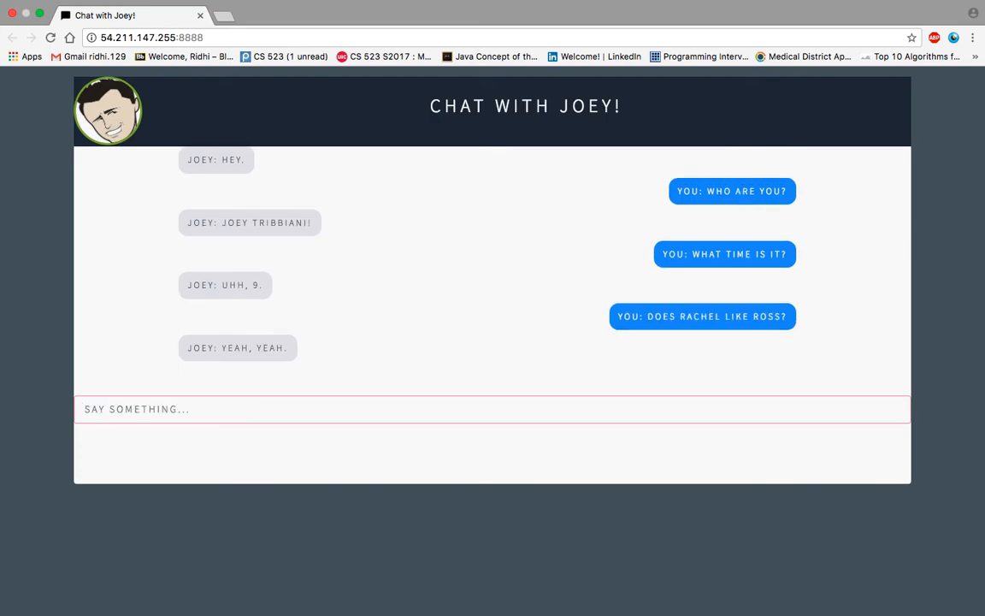
text(BY)
text(E)
key(Return)
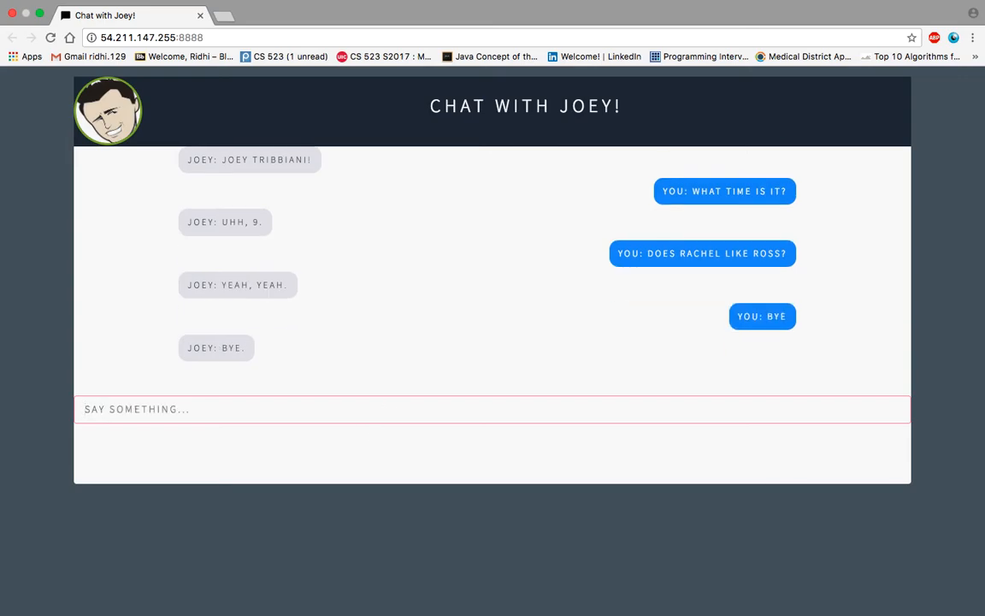